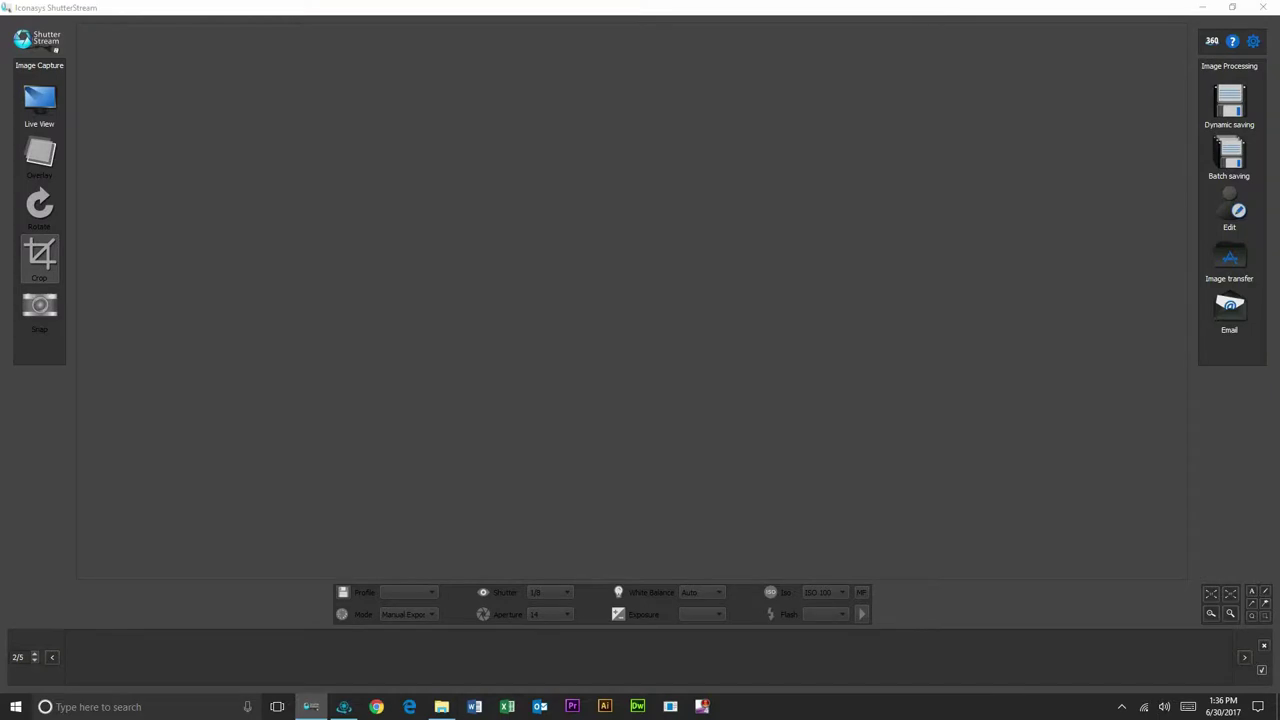
Start the camera's live view and drive the lens manually to bring the ring into sharp focus.
click(39, 104)
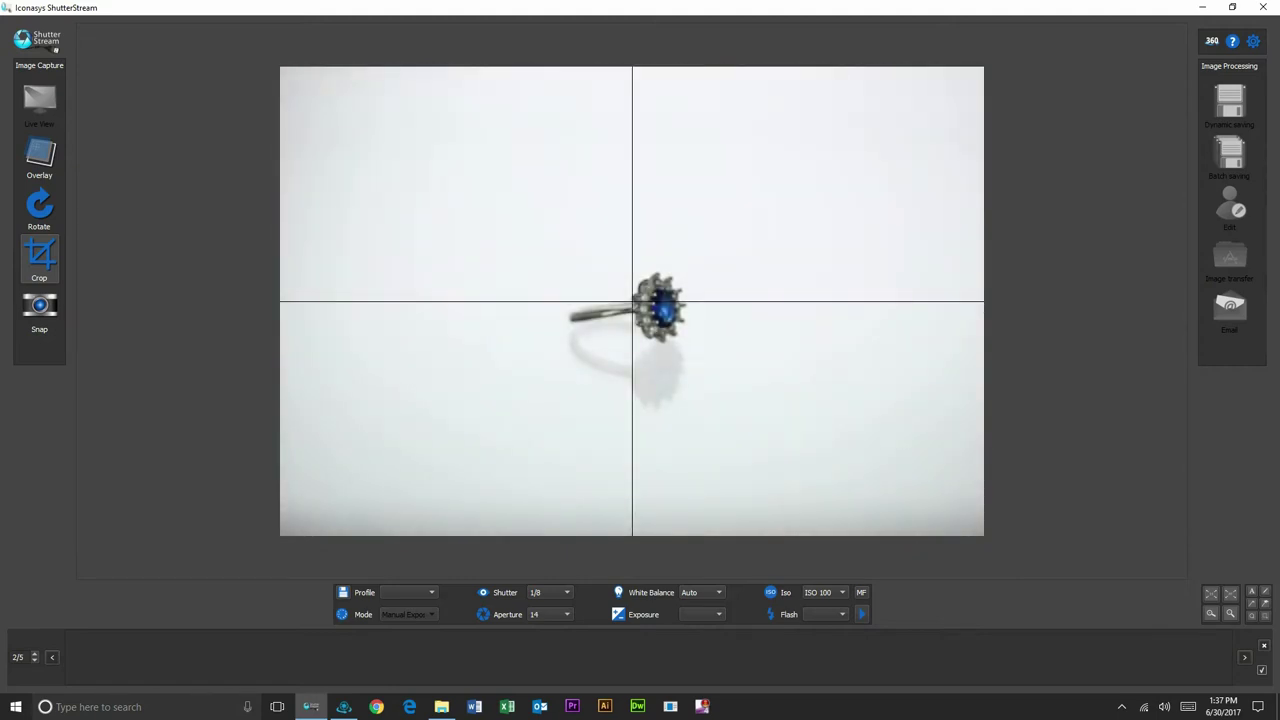
click(861, 614)
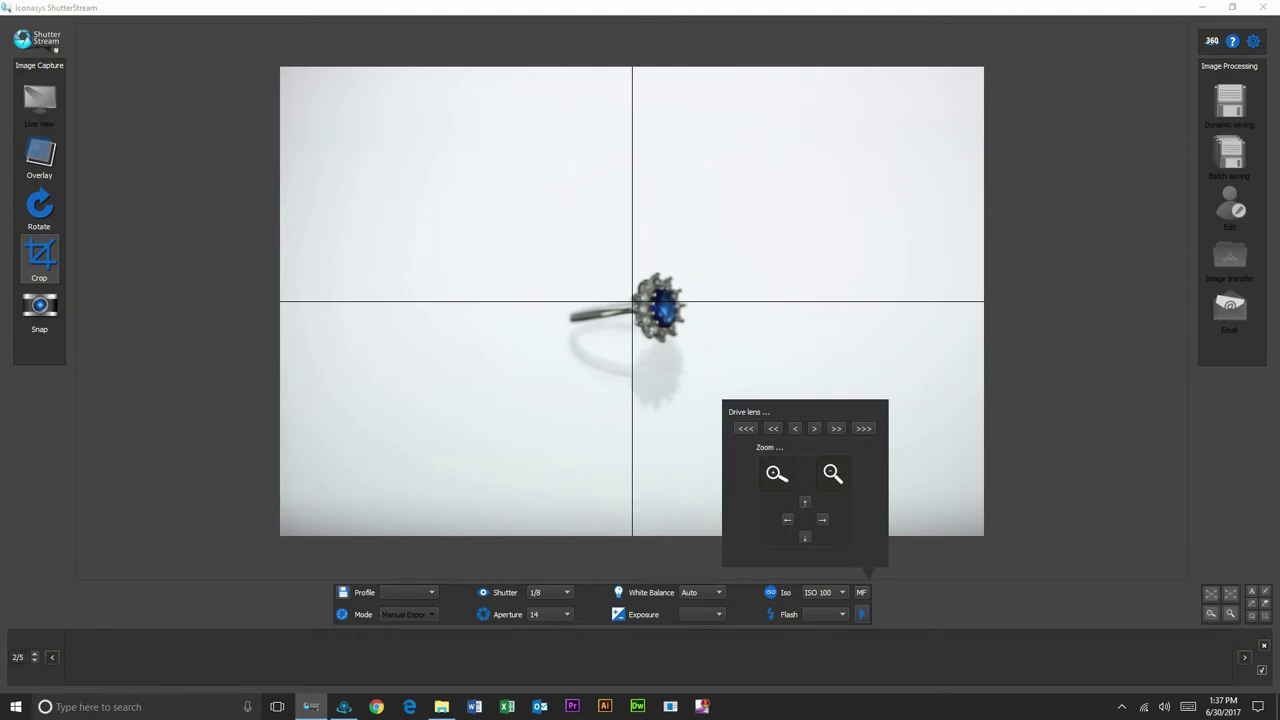
click(777, 474)
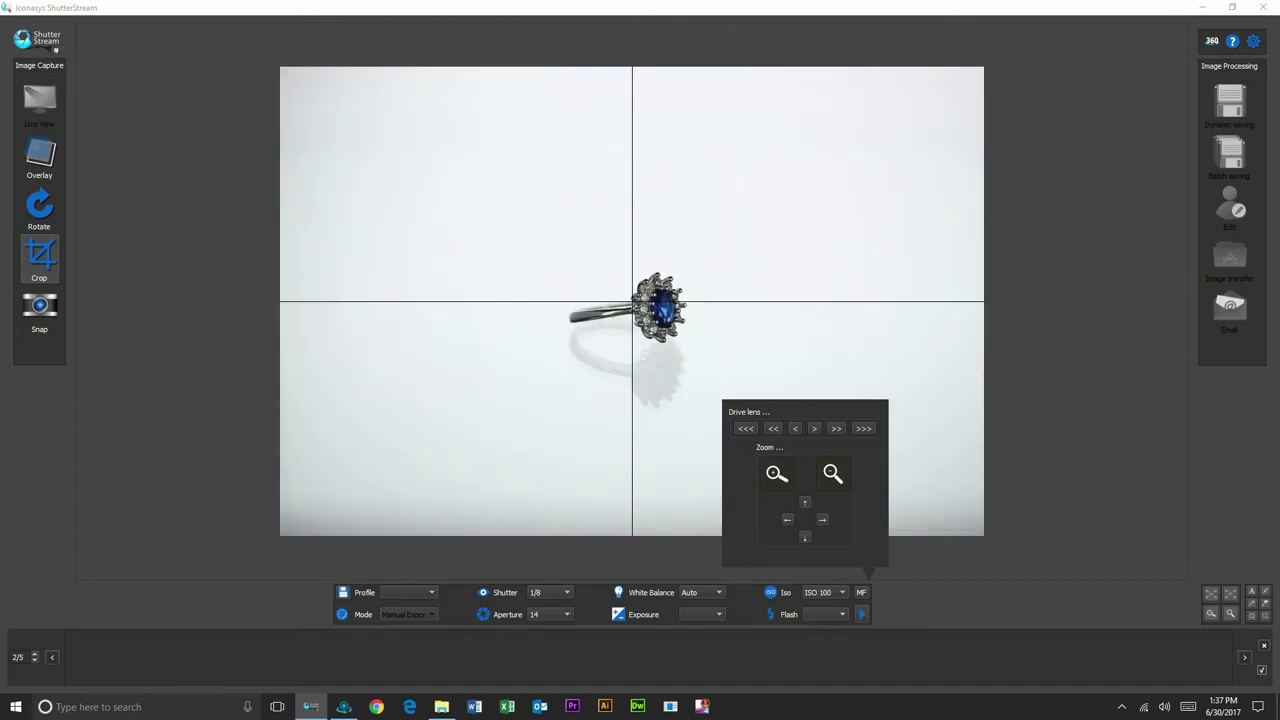
Brighten the live image by setting the shutter speed to 1/4.
click(550, 592)
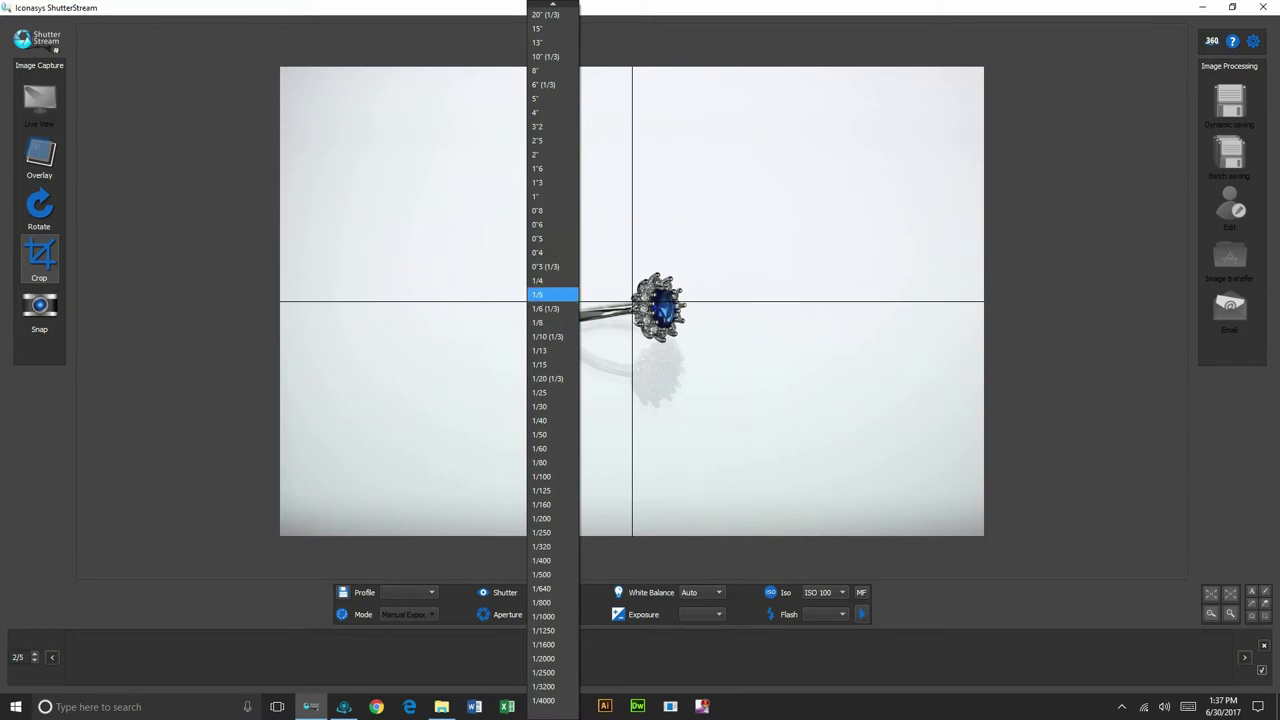
click(540, 294)
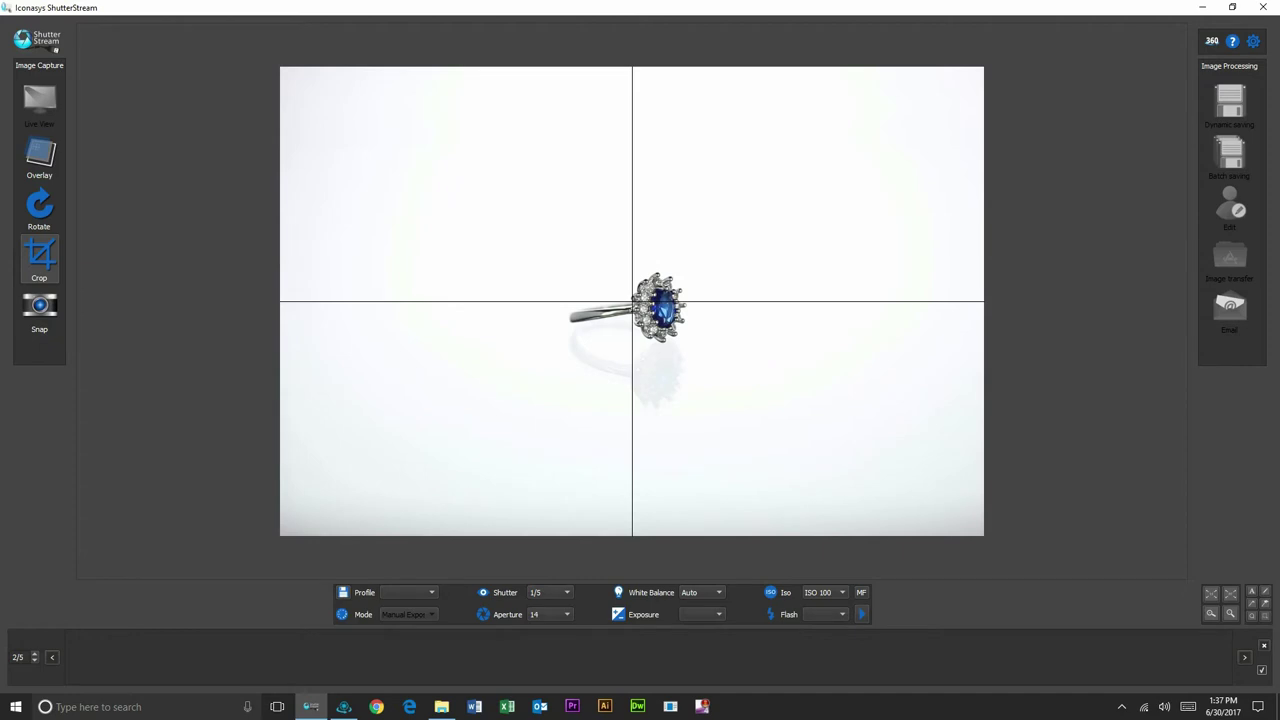
click(550, 592)
click(548, 280)
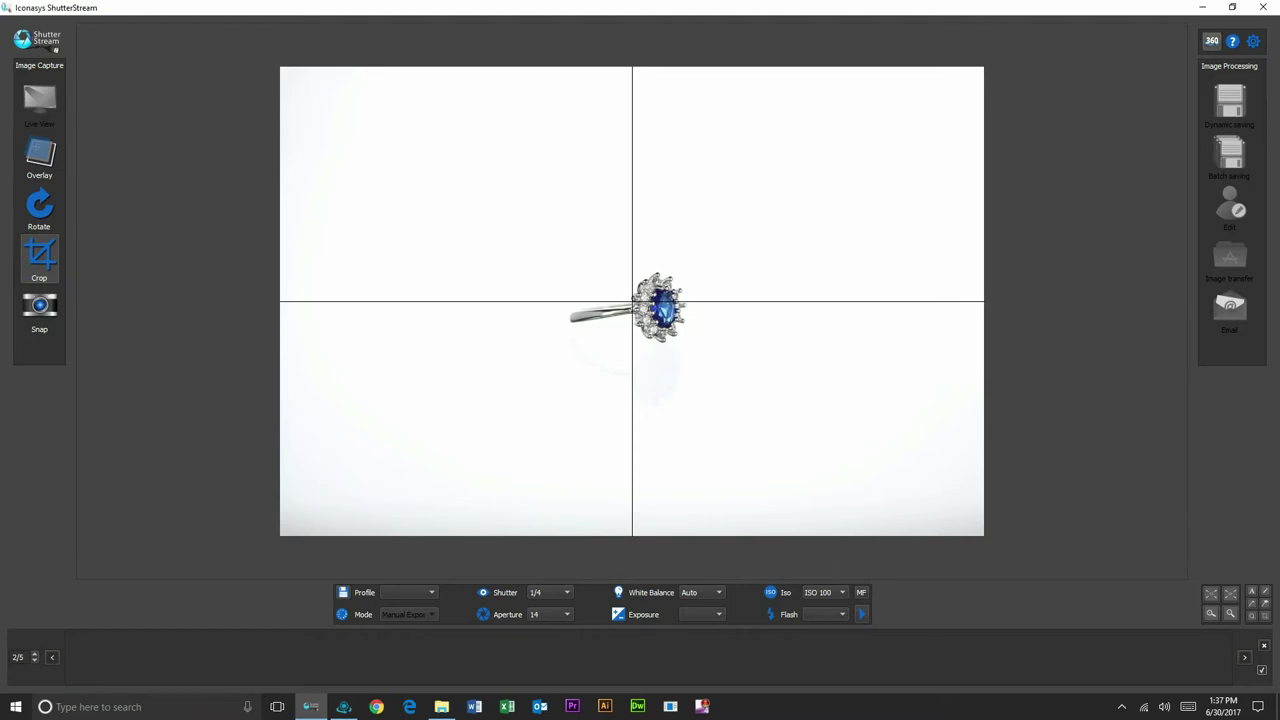
Draw a crop frame centred around the ring while the Iconasys turntable spins continuously, and stop the spin.
click(1211, 41)
drag(600, 152, 1206, 111)
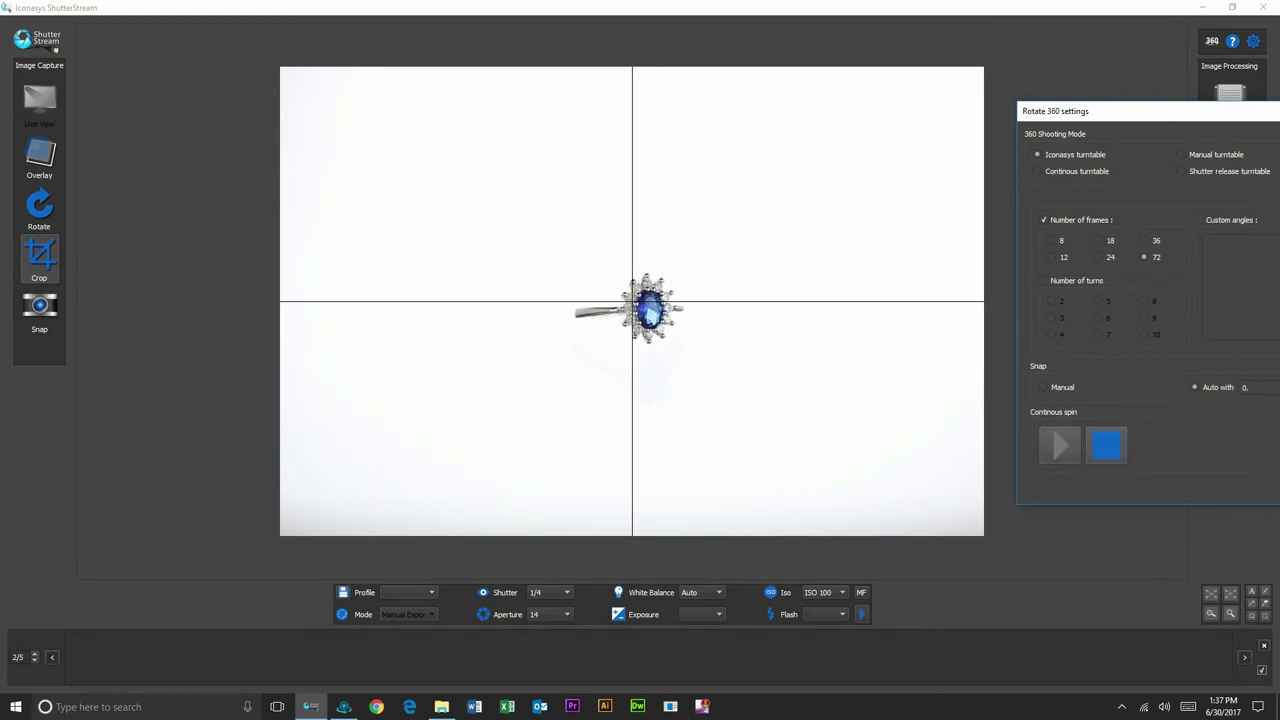
drag(550, 206, 723, 351)
drag(637, 279, 639, 297)
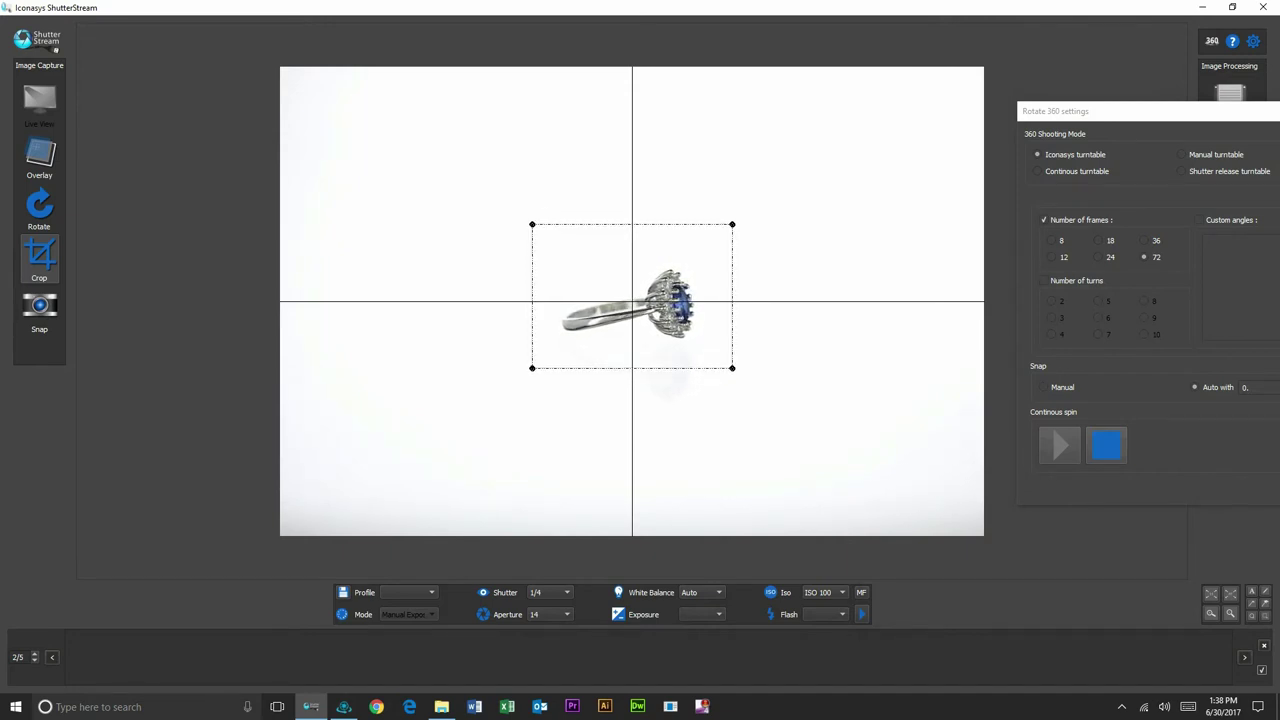
click(1106, 445)
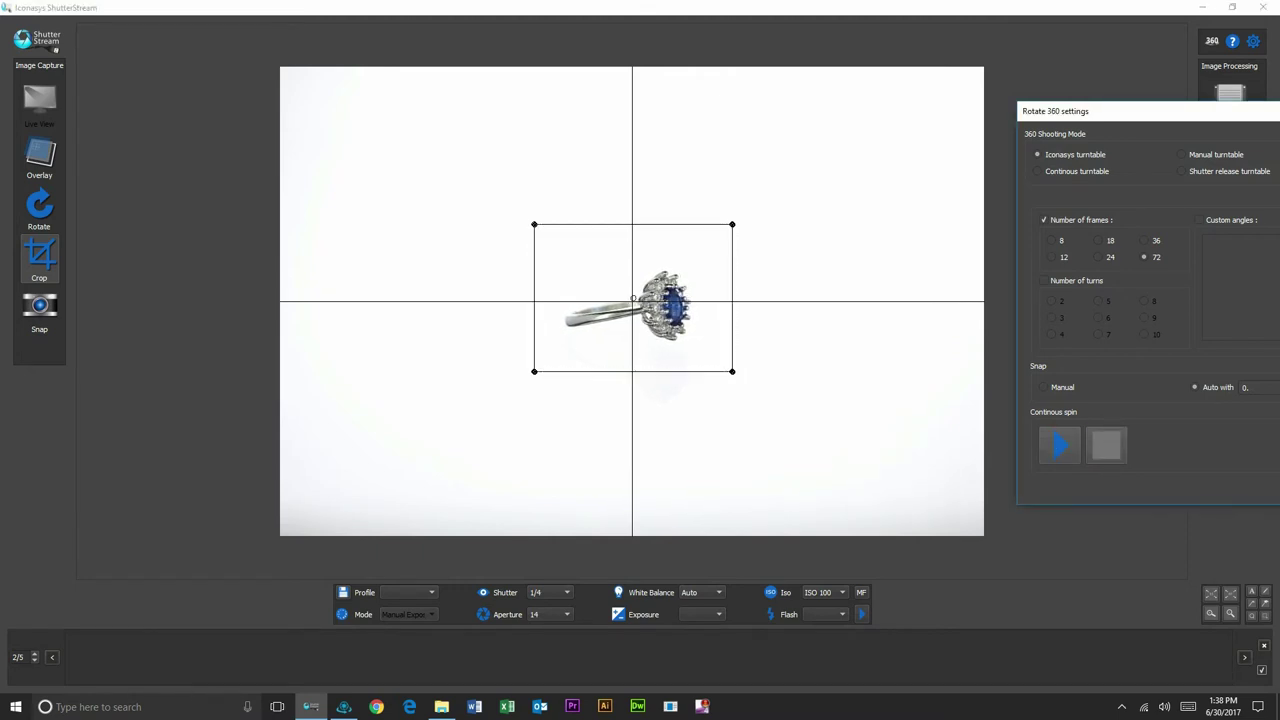
Run an automatic 360 capture of the ring on the Iconasys turntable with 24 frames.
drag(1150, 111, 902, 81)
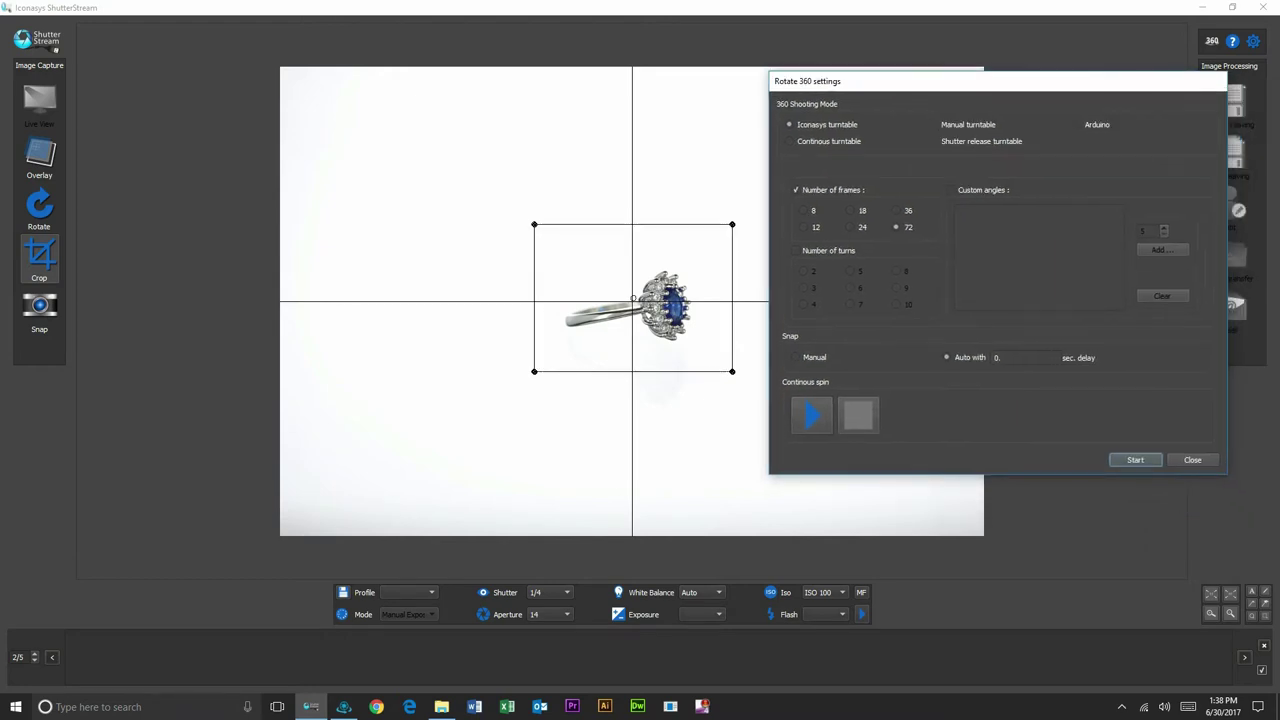
click(803, 210)
click(850, 227)
click(1135, 459)
click(1037, 293)
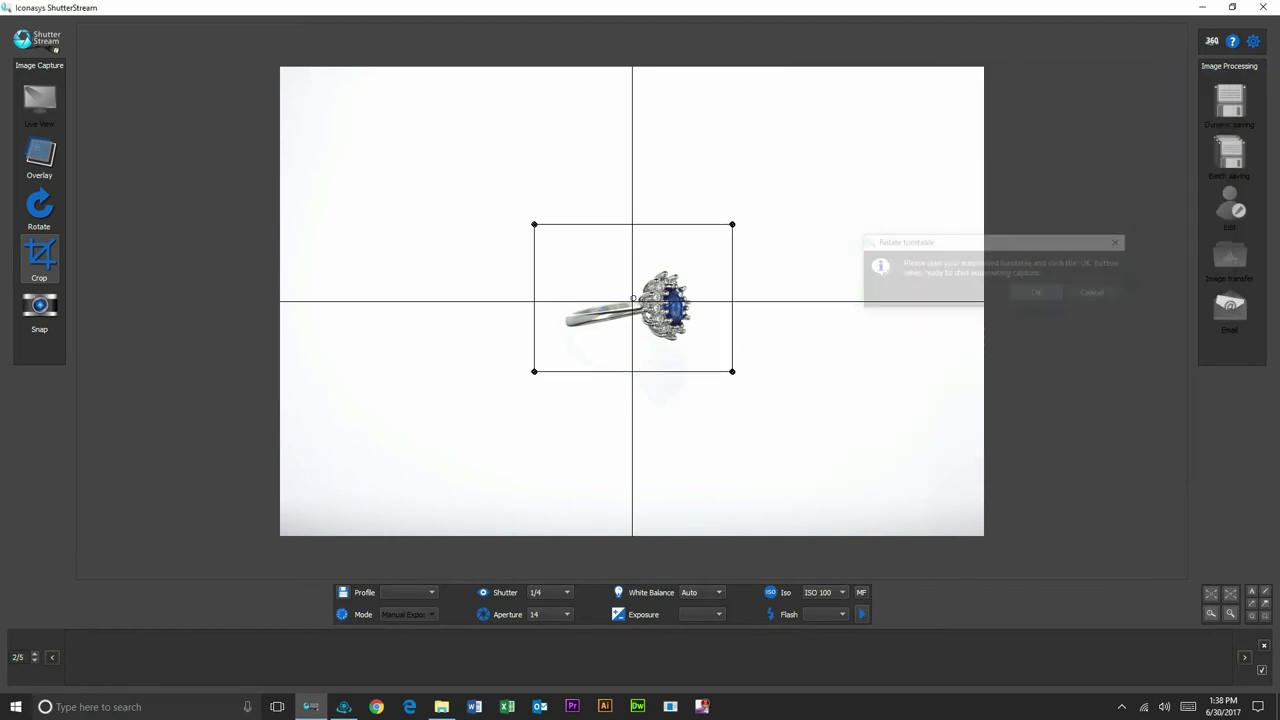
key(Return)
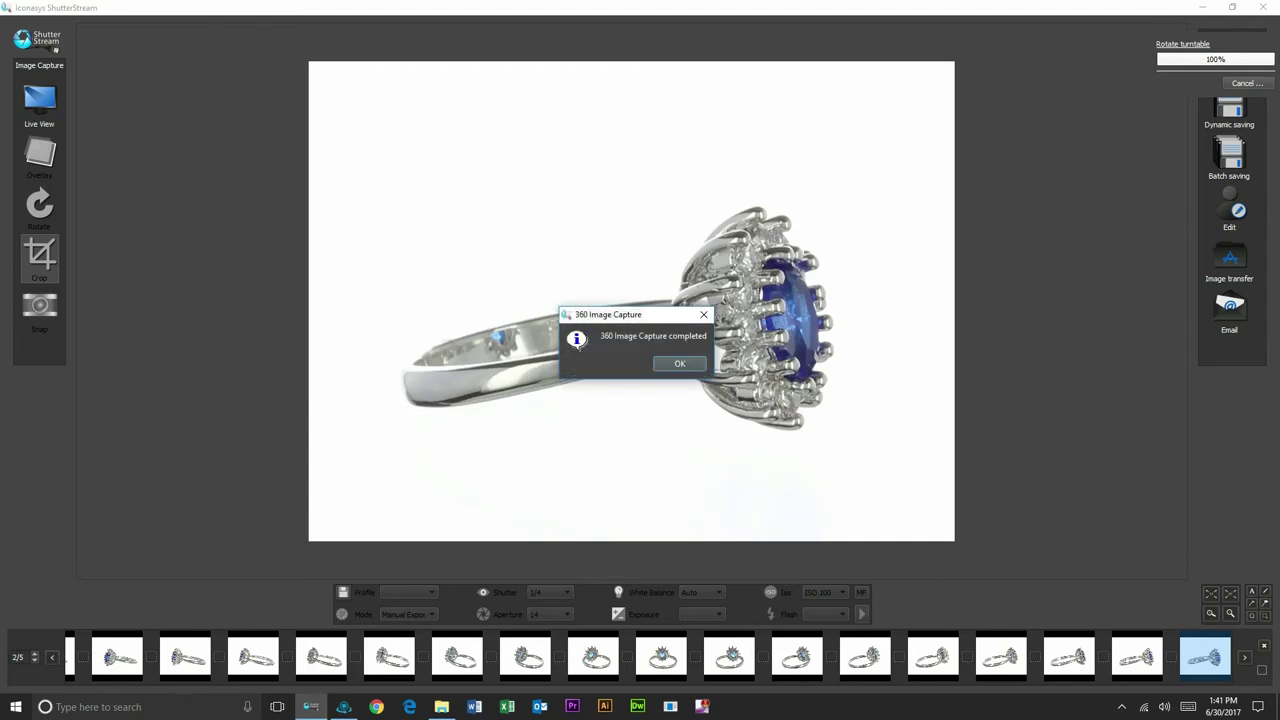
key(Return)
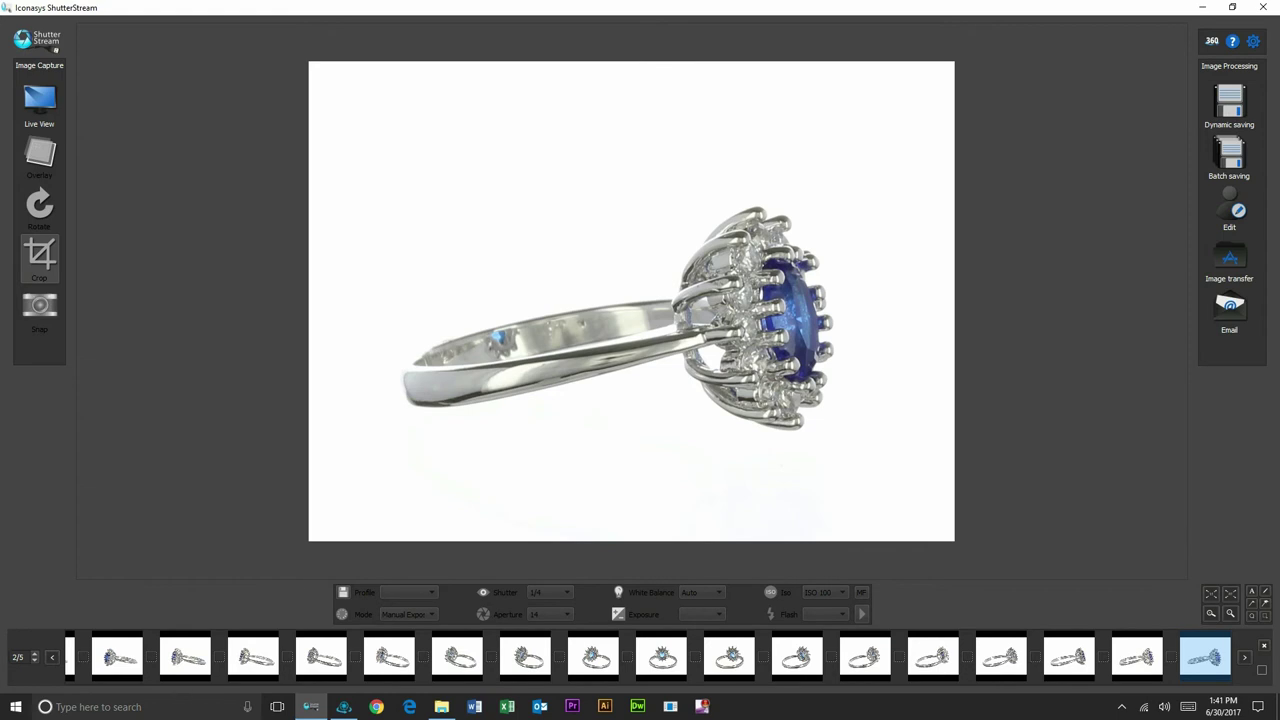
Select all captured ring images and open them for editing.
click(797, 656)
click(661, 656)
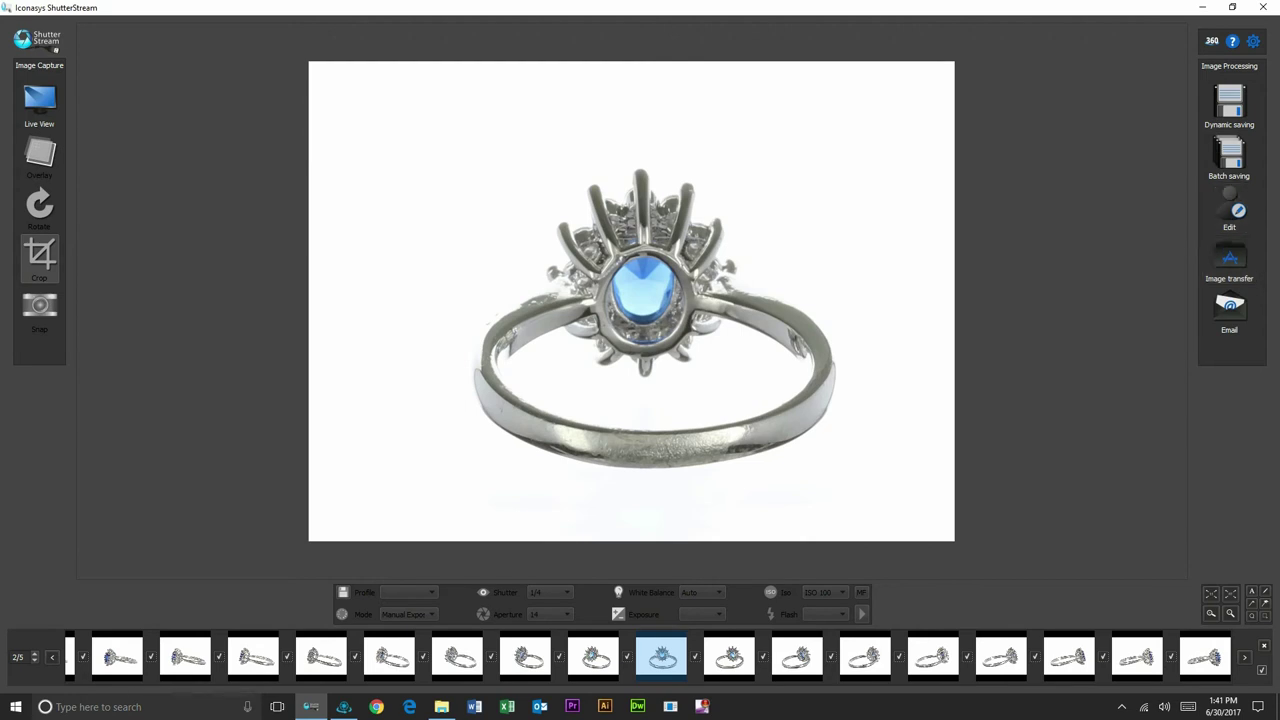
click(1229, 208)
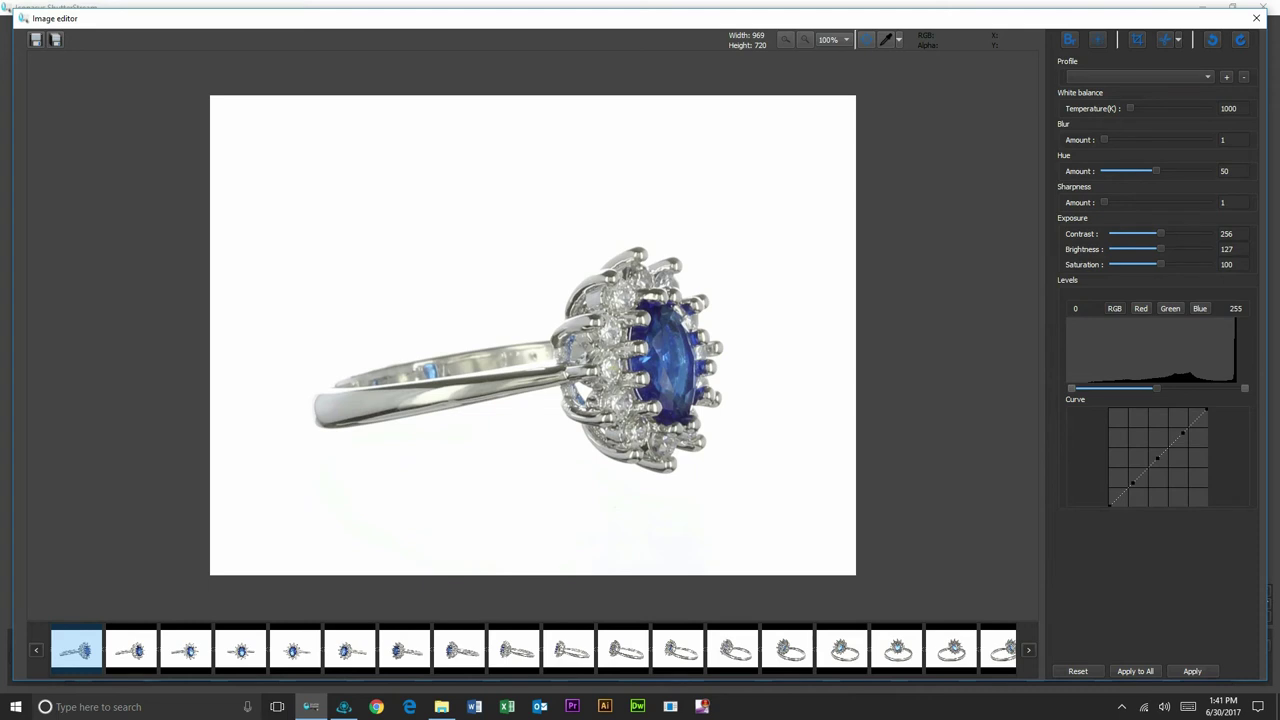
Set sharpness to 3, the white level to 250, contrast to 264 and saturation to 105, and apply the adjustments to all images.
key(Right)
click(1244, 388)
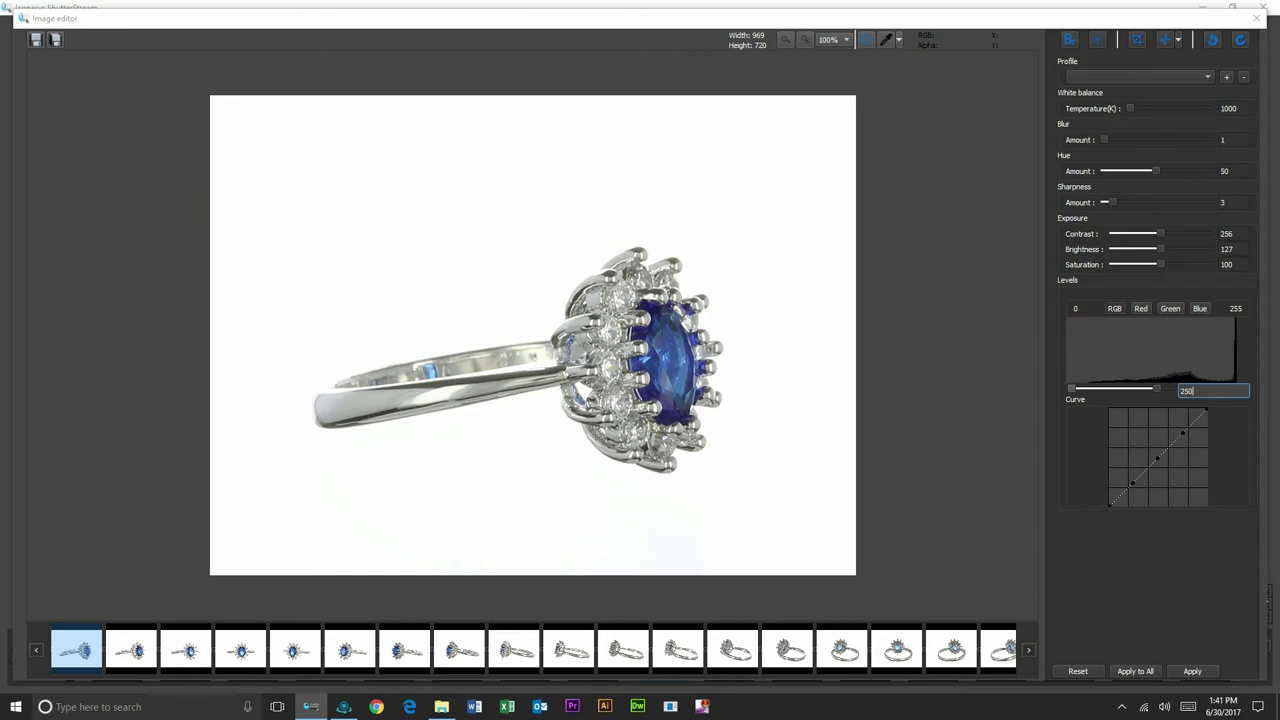
key(Return)
key(Right)
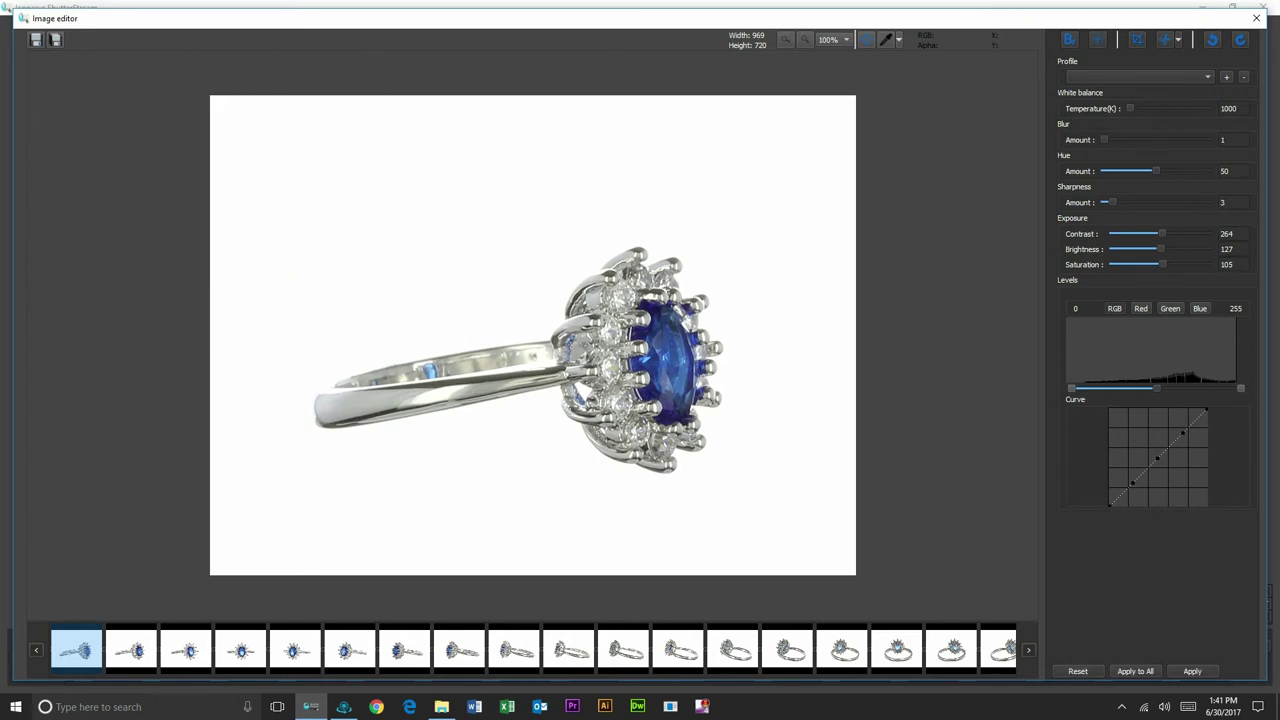
click(1135, 671)
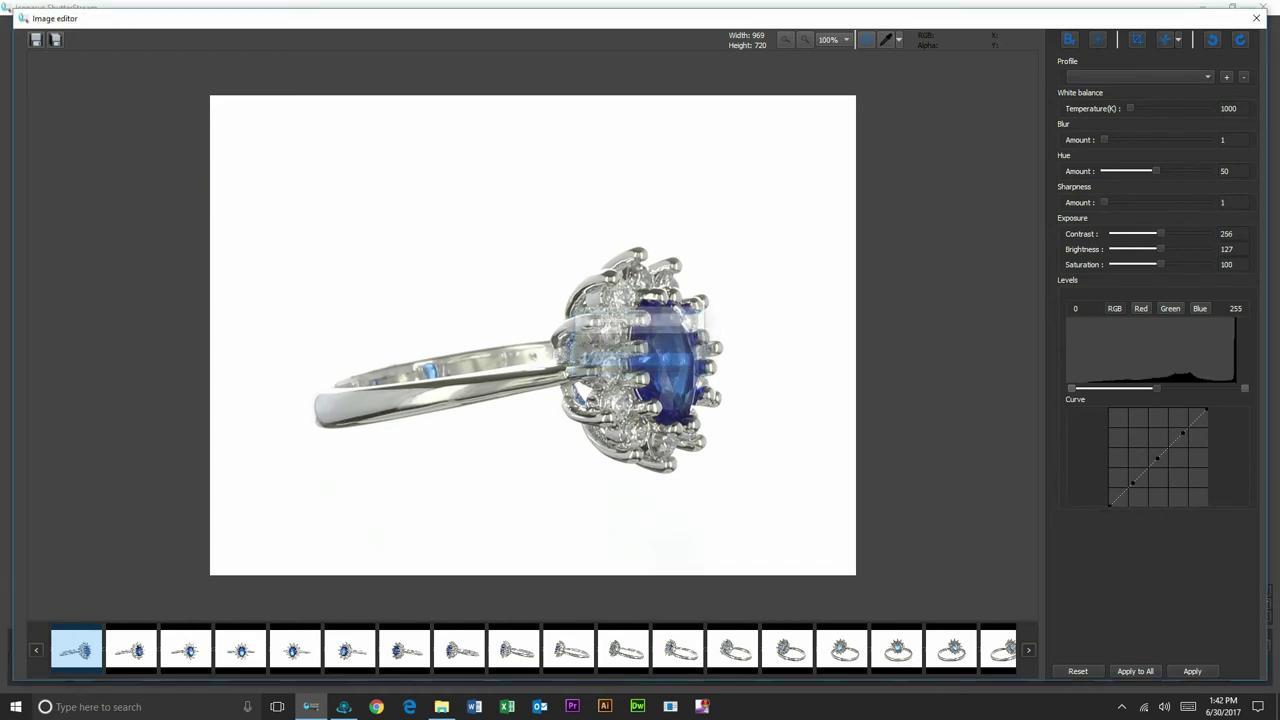
key(Return)
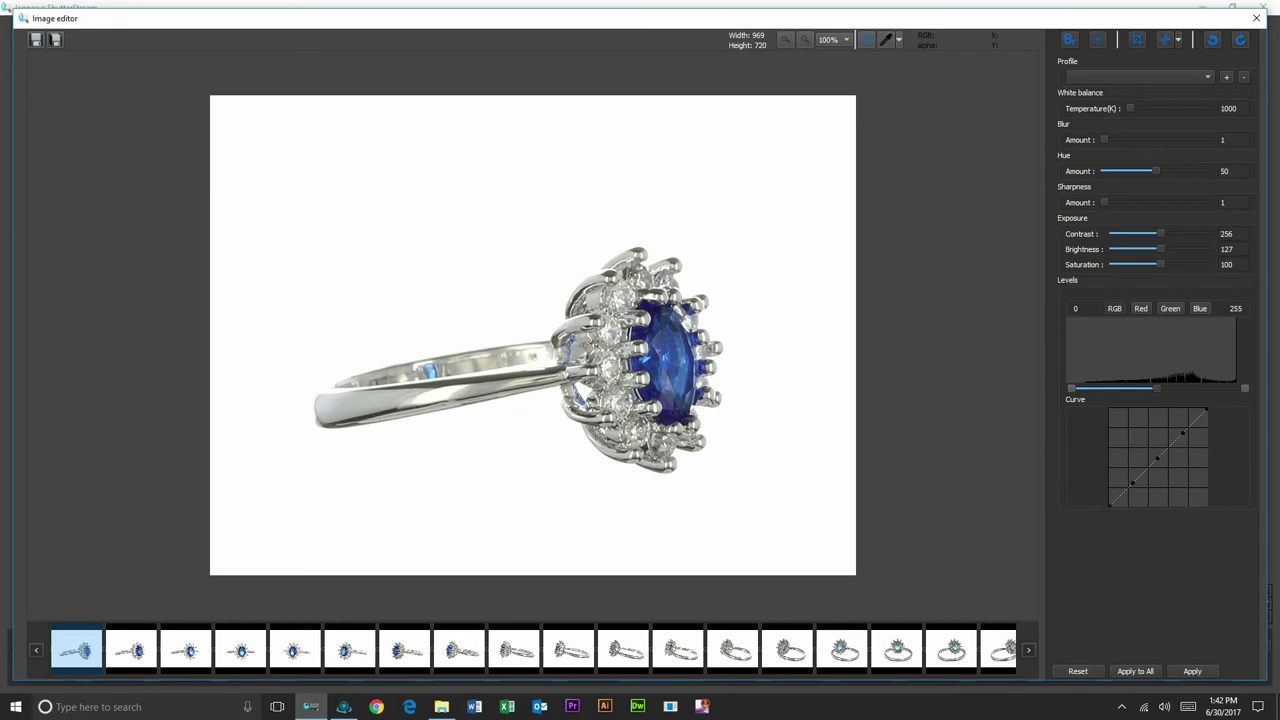
Batch save the edited images as Silver-ring- with two-digit sequential naming, resized to a width of 800, in the silver ring folder.
key(ctrl+s)
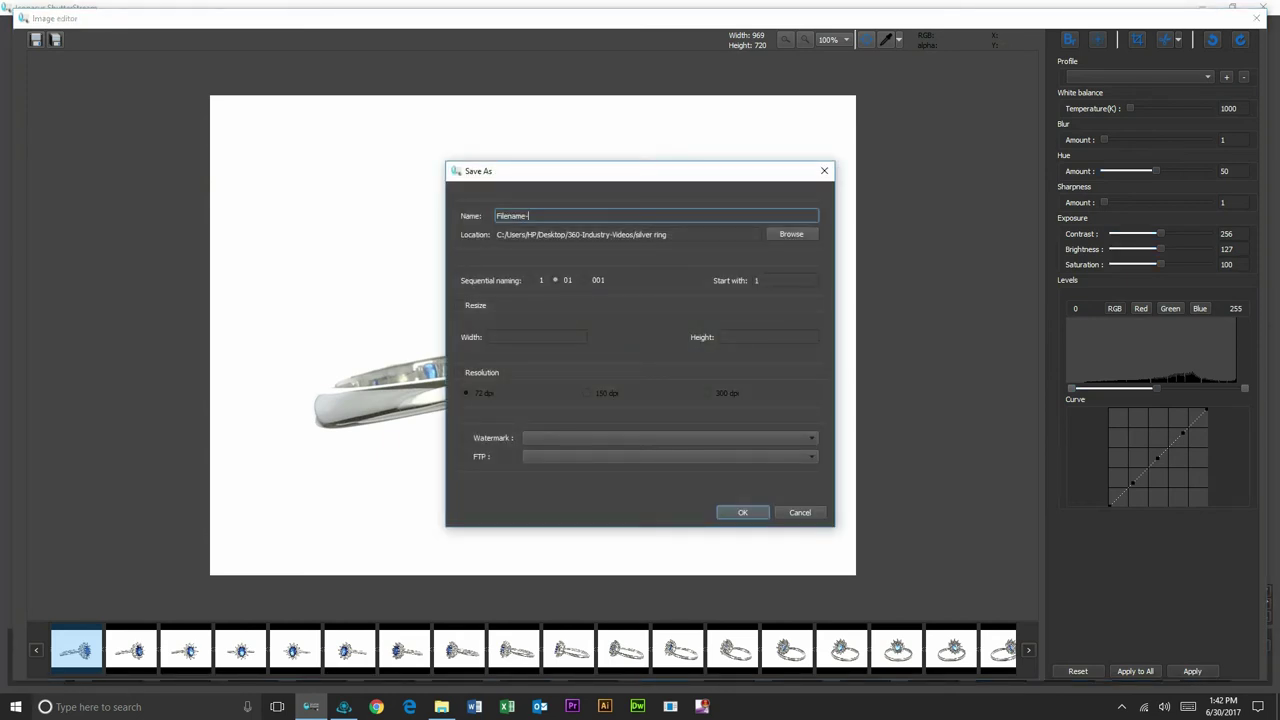
key(BackSpace)
key(BackSpace)
key(BackSpace)
key(BackSpace)
text(Si)
click(459, 305)
click(536, 337)
text(800)
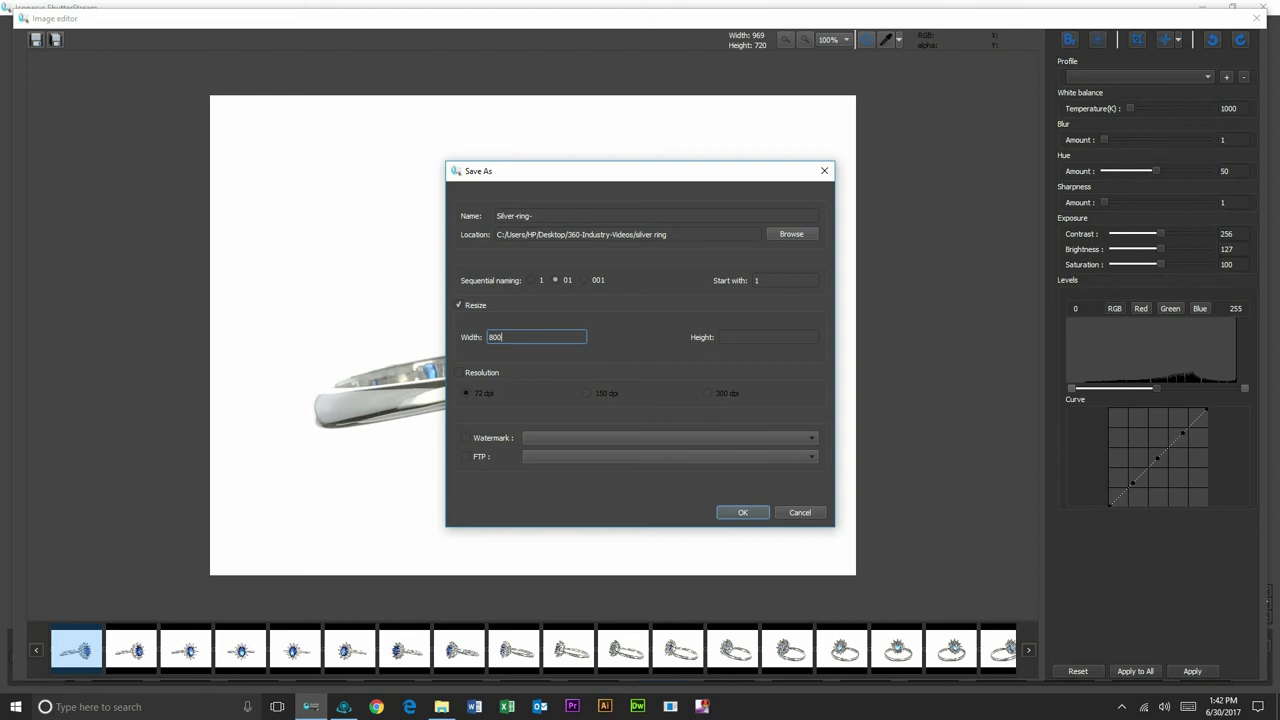
click(742, 512)
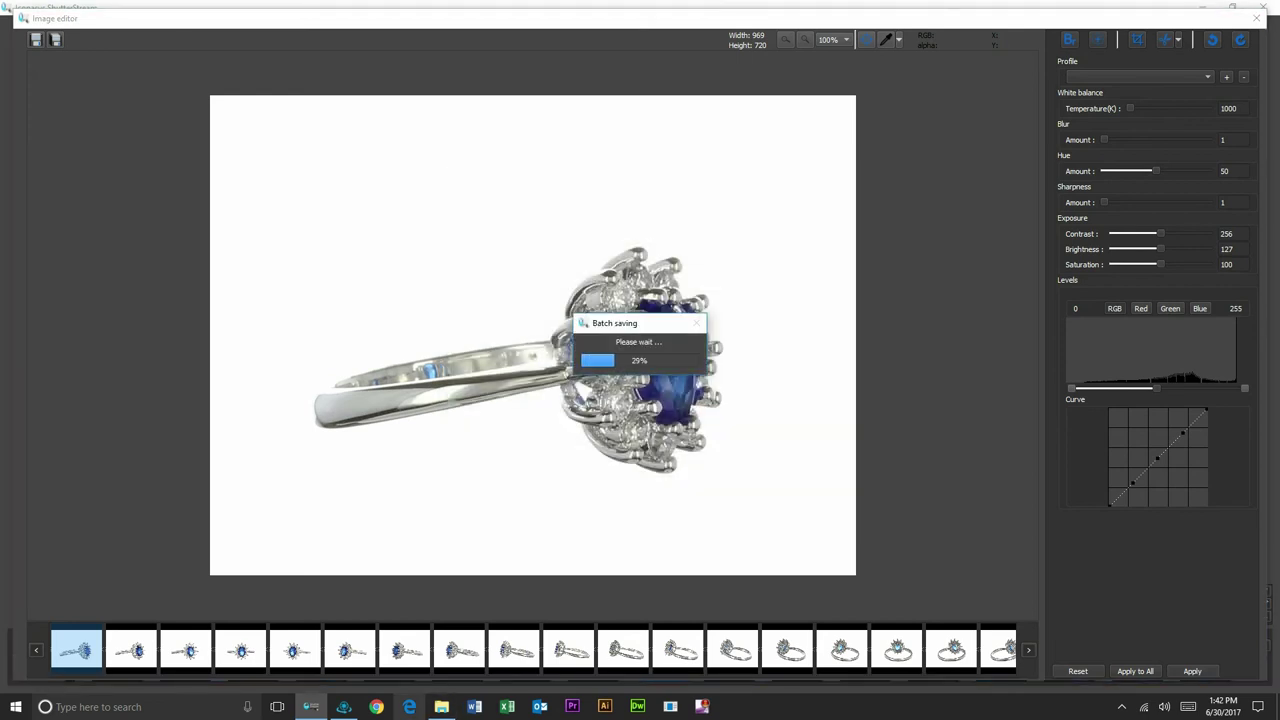
Import all 24 saved Silver-ring images from the silver ring folder into Iconasys 360 View Creator.
click(441, 706)
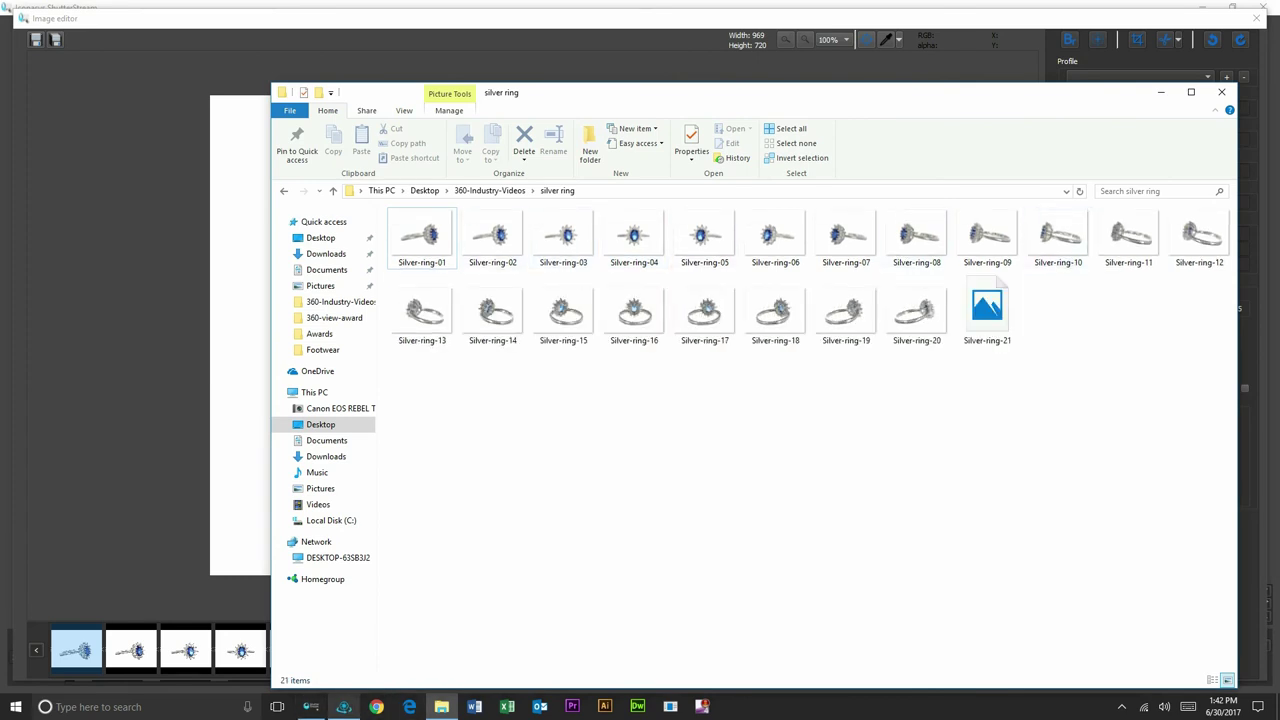
click(343, 706)
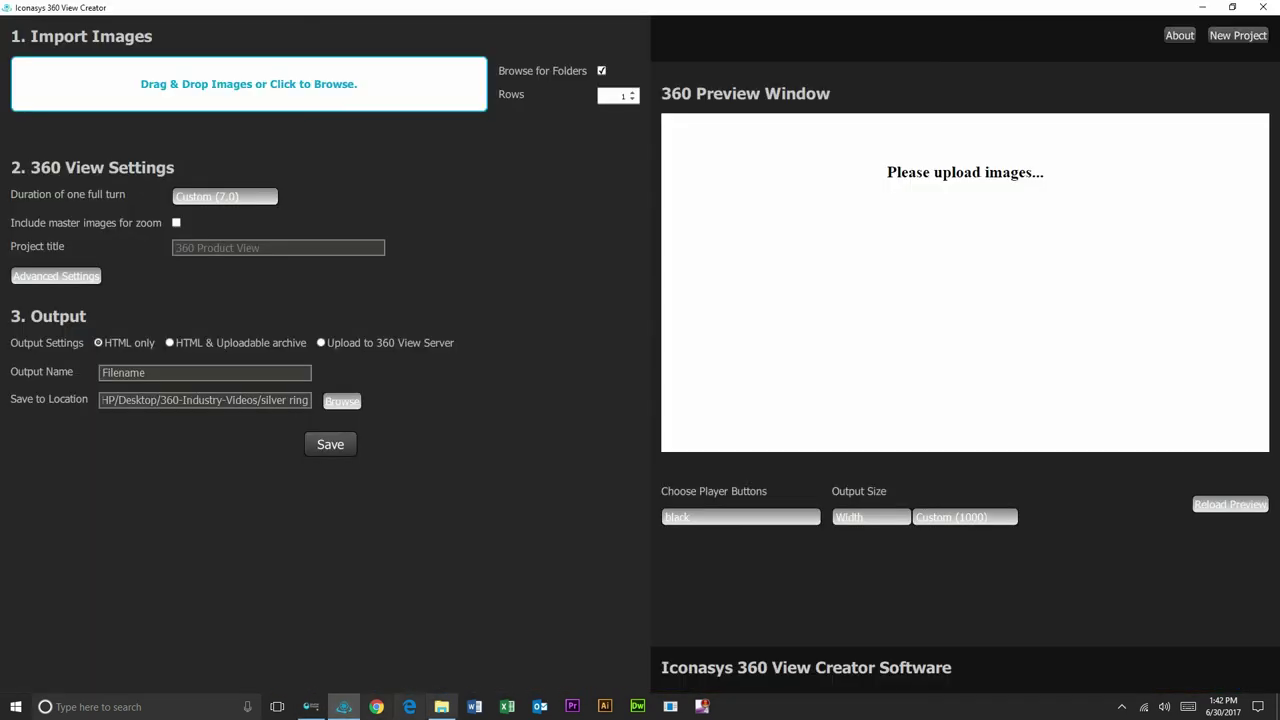
click(441, 706)
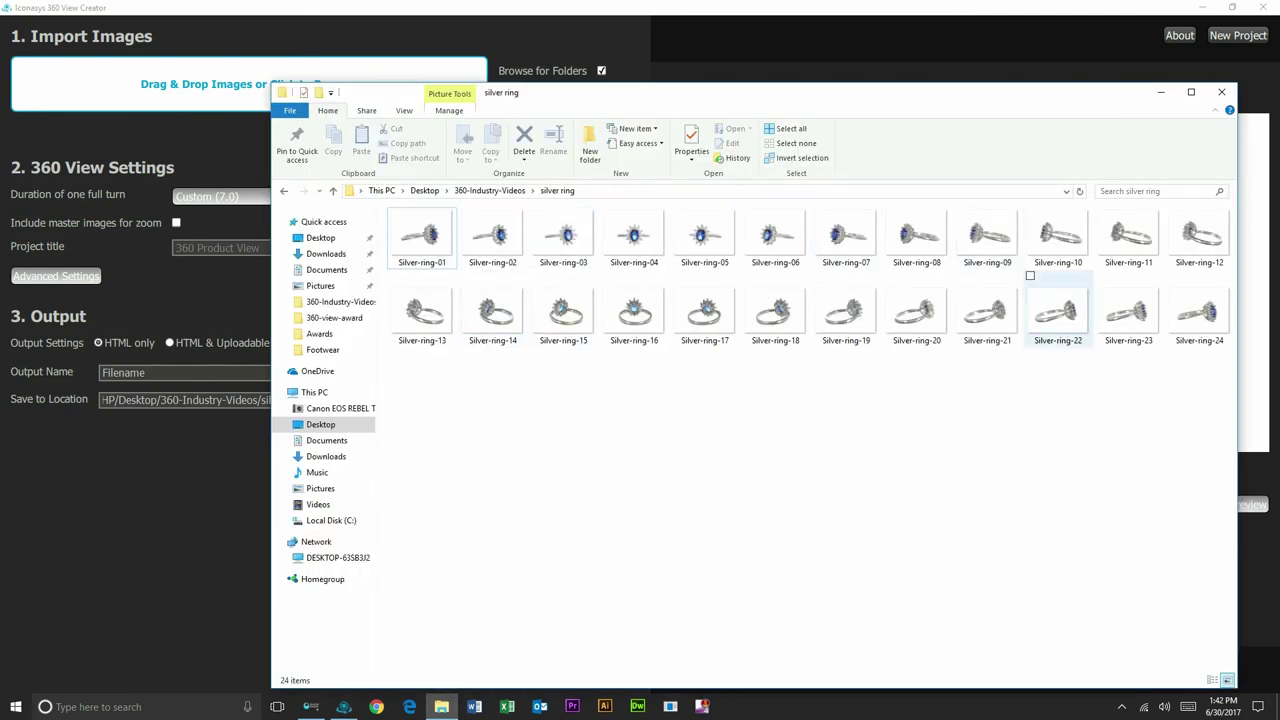
key(ctrl+a)
drag(492, 310, 228, 96)
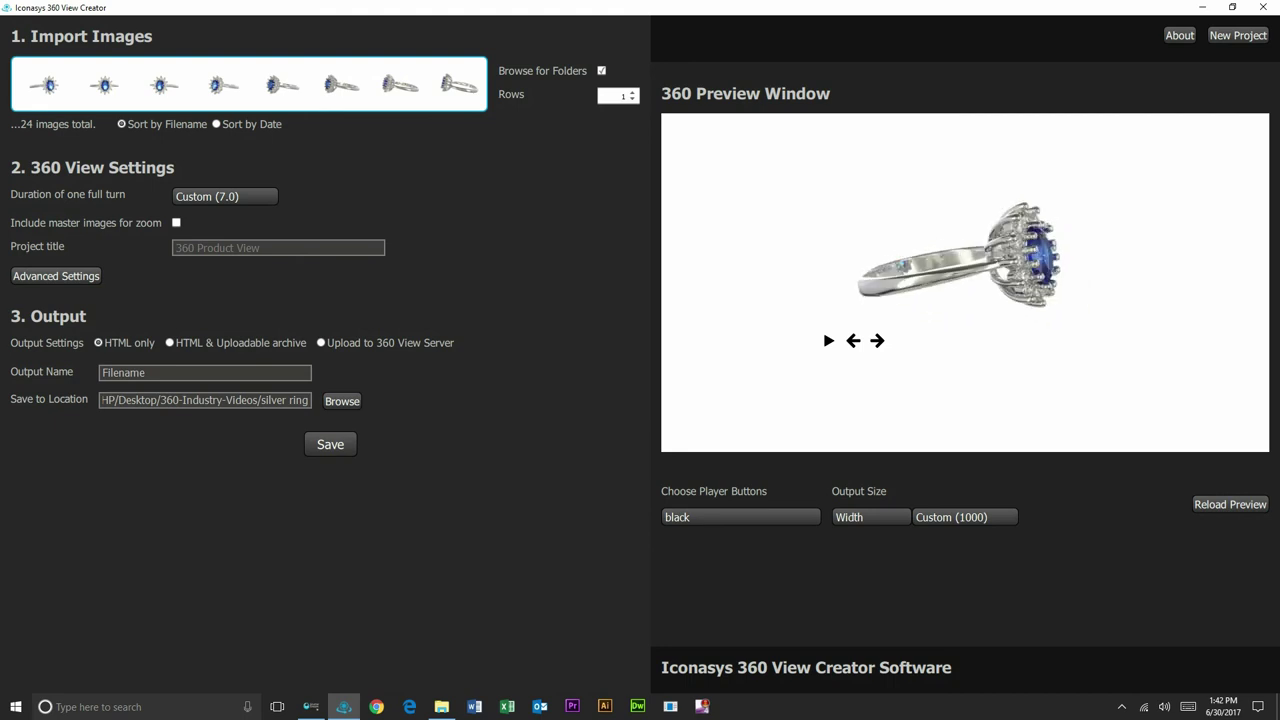
Name the output silverring360 and save the 360 view as HTML only.
double_click(123, 372)
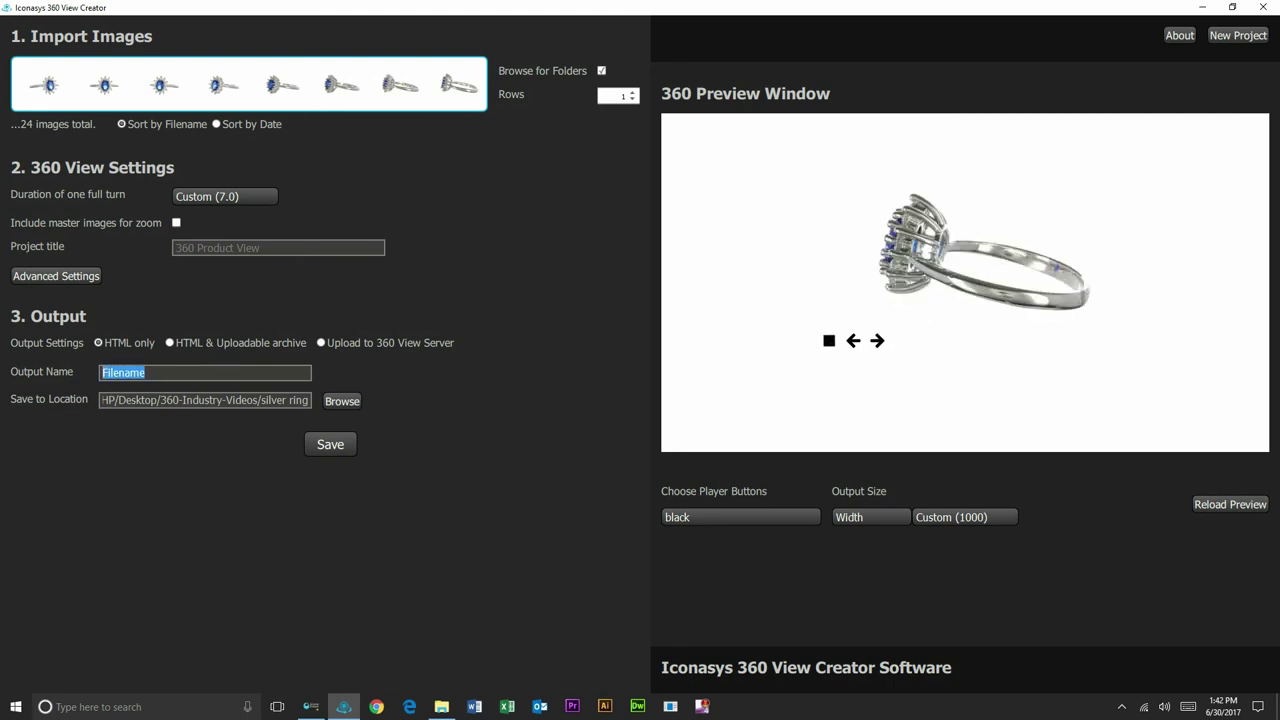
text(silv)
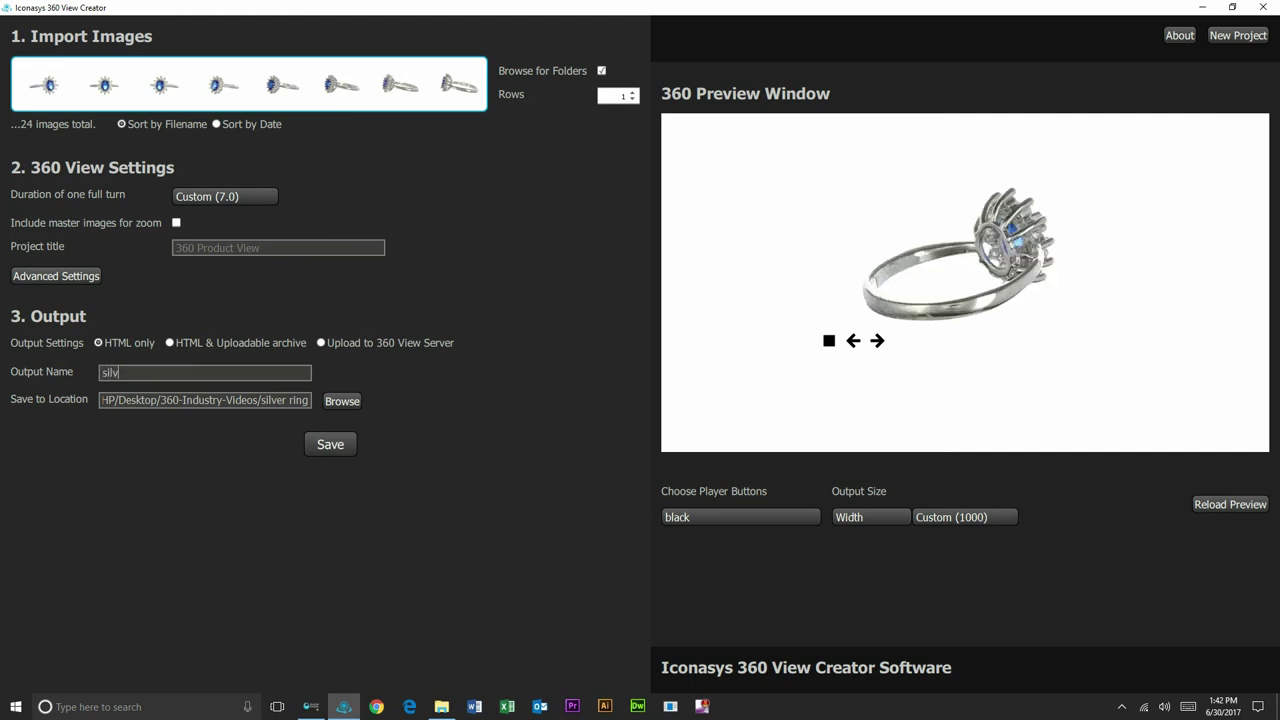
text(erring)
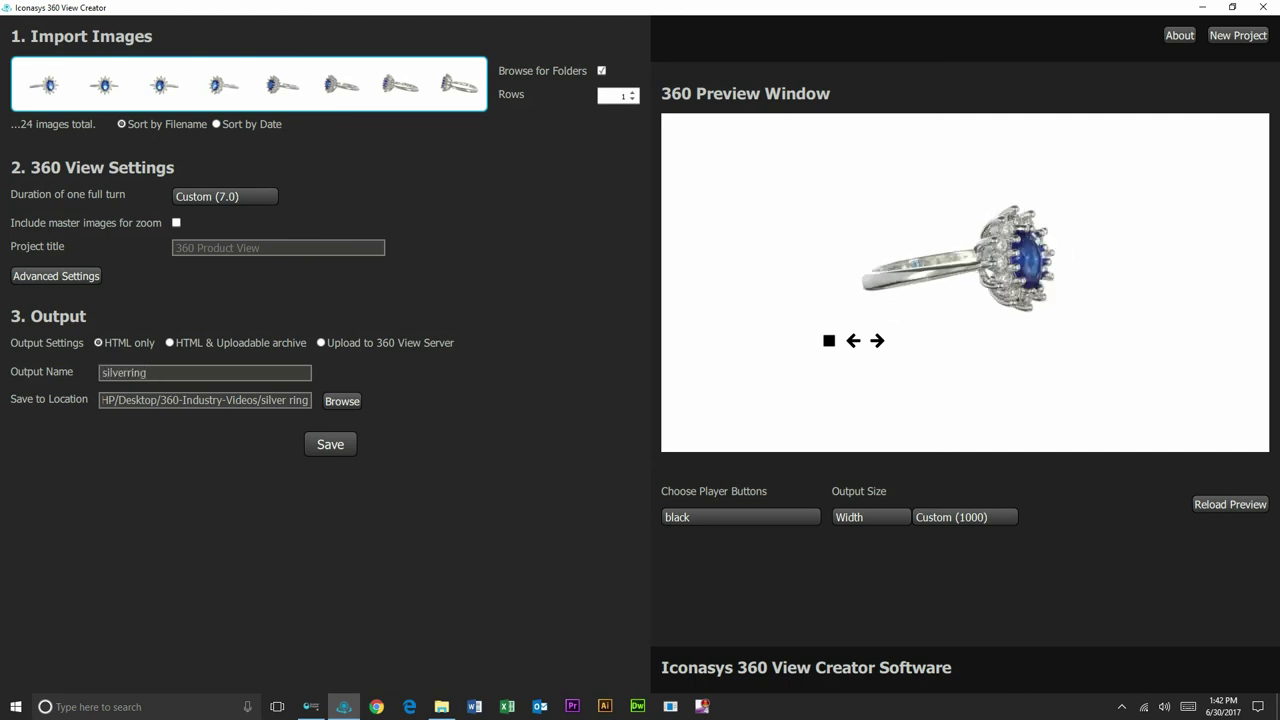
text(360)
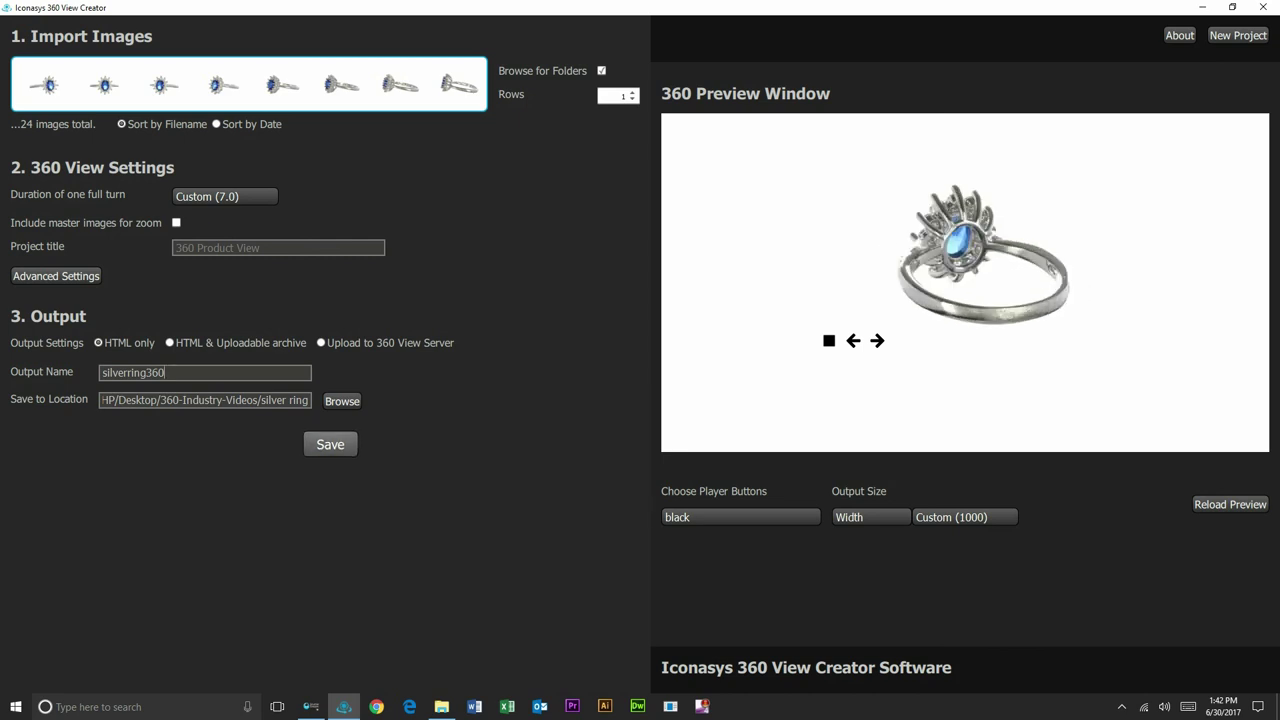
click(330, 444)
Open the index file from the silverring360 output folder in File Explorer.
click(441, 706)
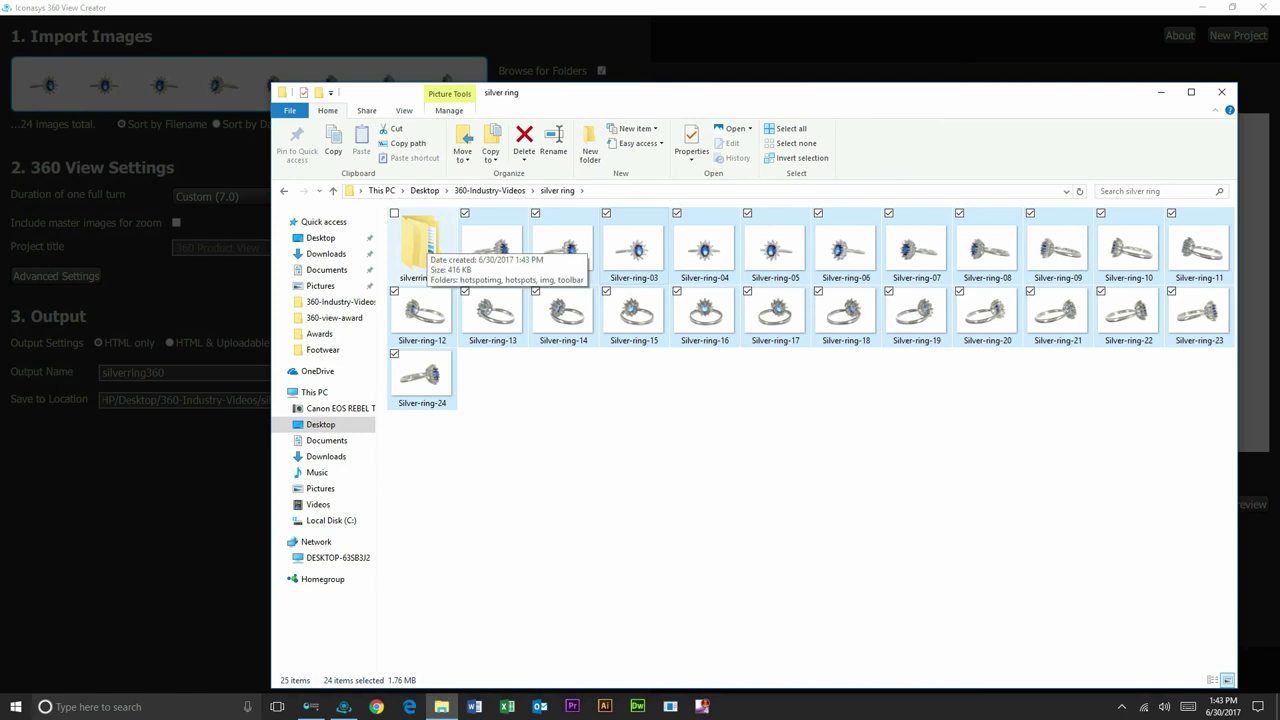
double_click(420, 243)
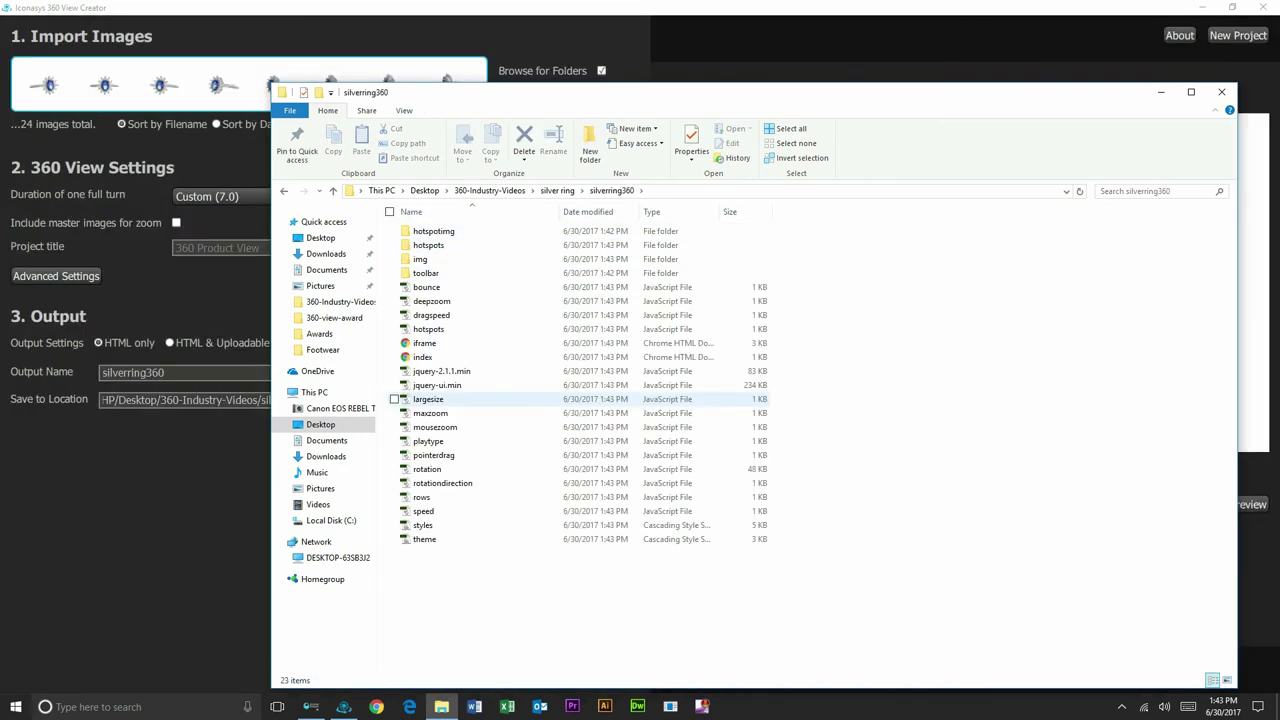
double_click(422, 357)
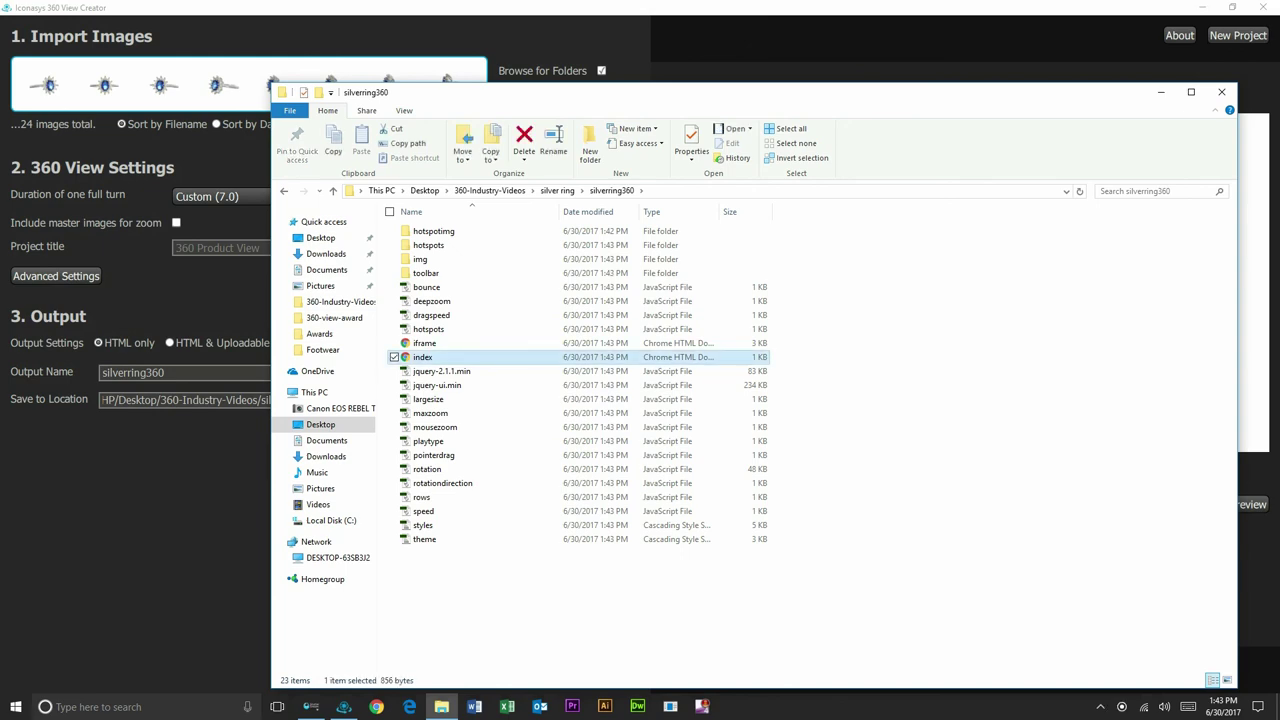